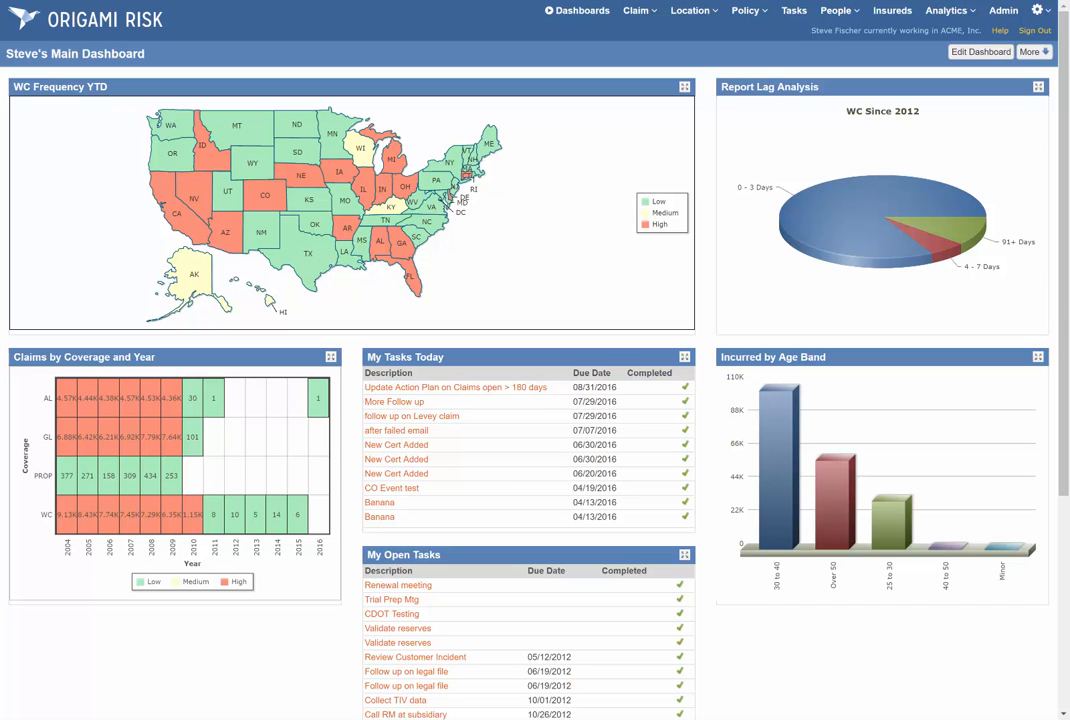
Open the Trend Notifications administration and create a new trend notification for the Claims area.
click(1002, 11)
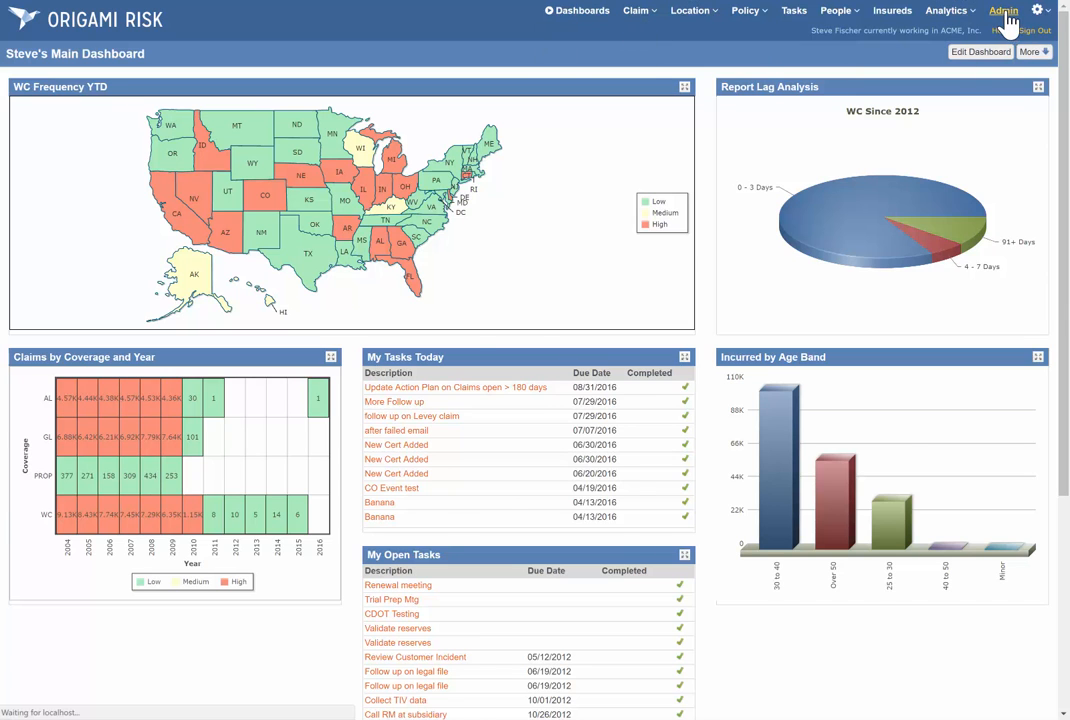
scroll(568, 358, down, 5)
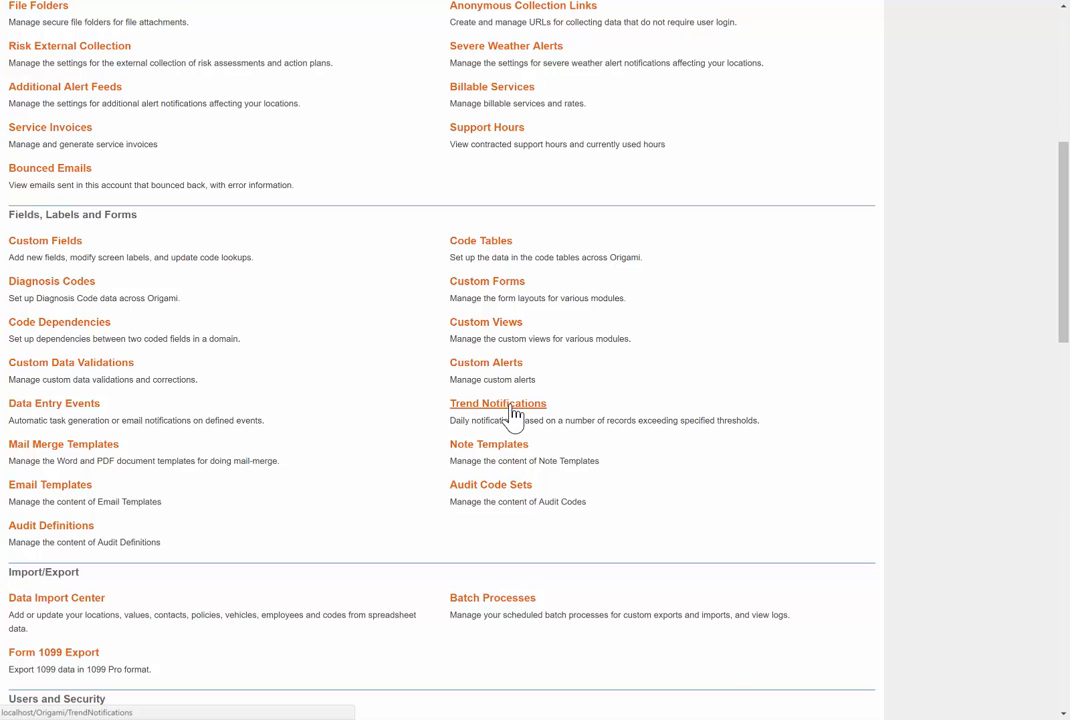
click(511, 406)
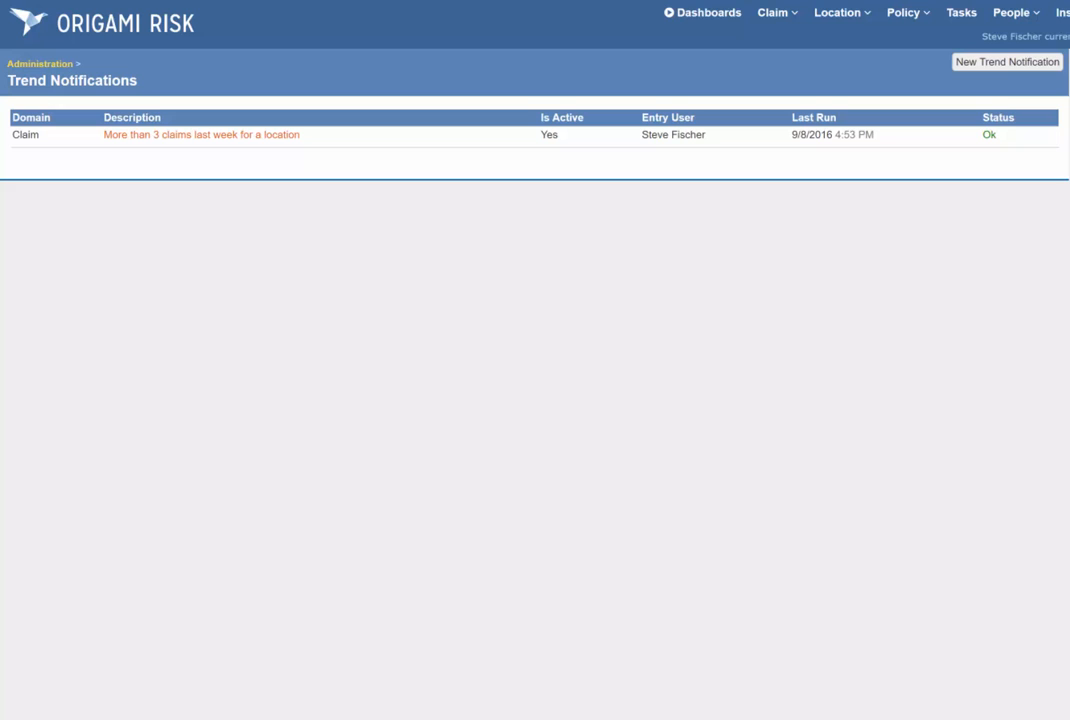
click(1008, 68)
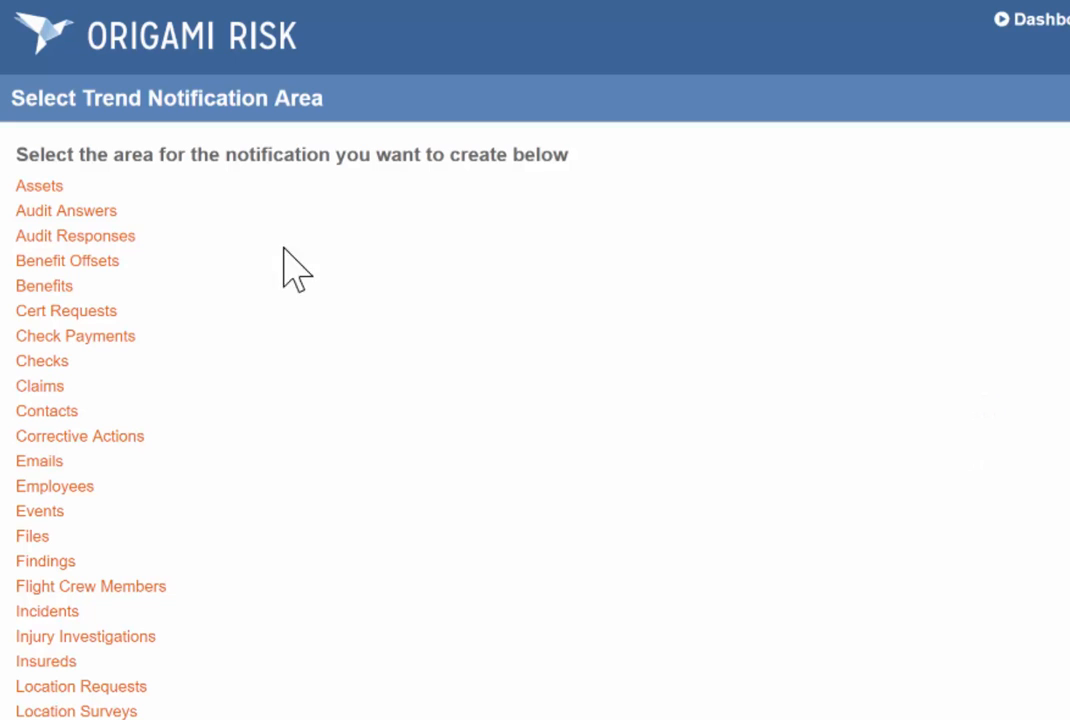
click(40, 385)
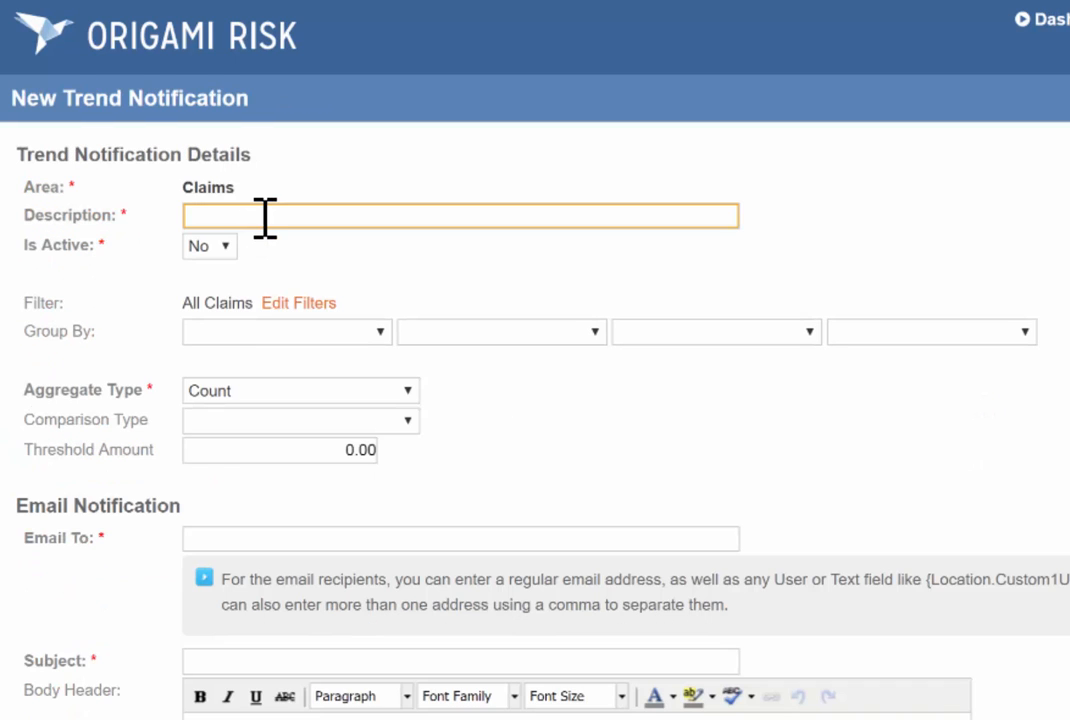
Enter the description "Multiple Claims Reported After 5 Days" and make the trend notification active.
text(Multiple Claims Reported After 5 Days)
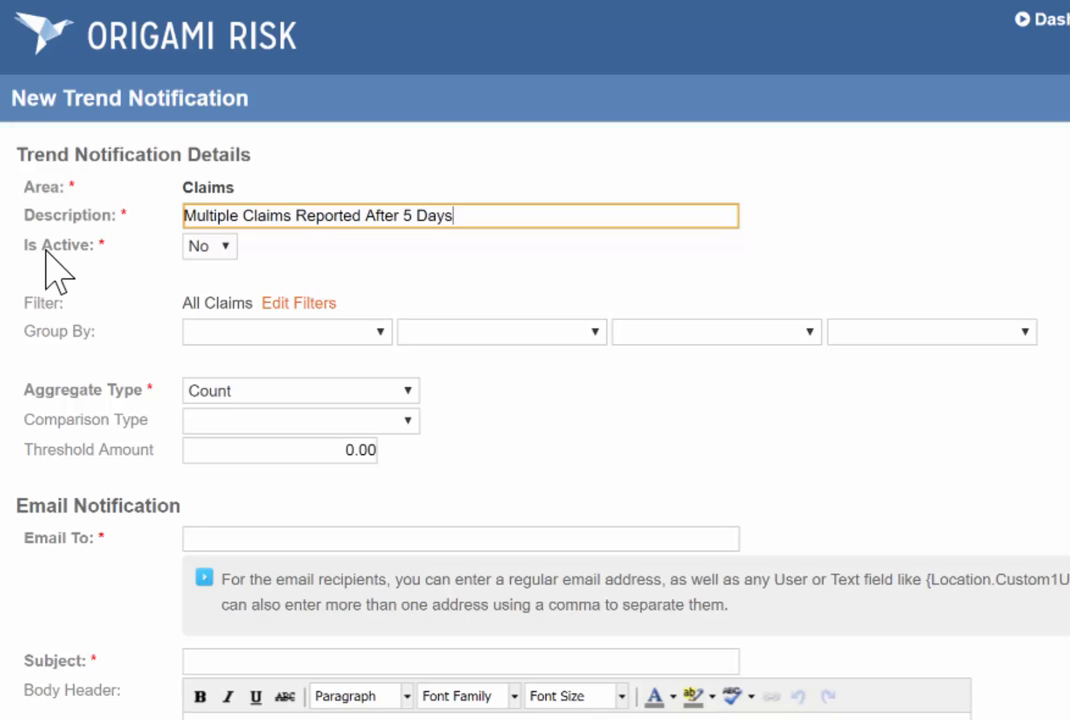
click(218, 246)
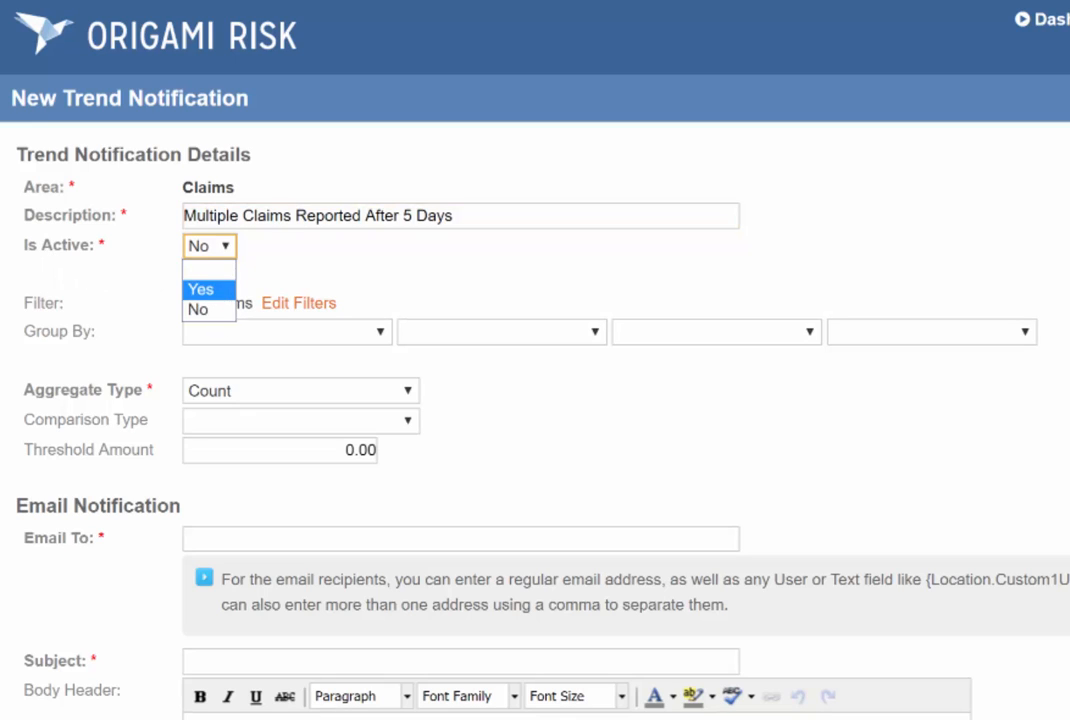
click(200, 289)
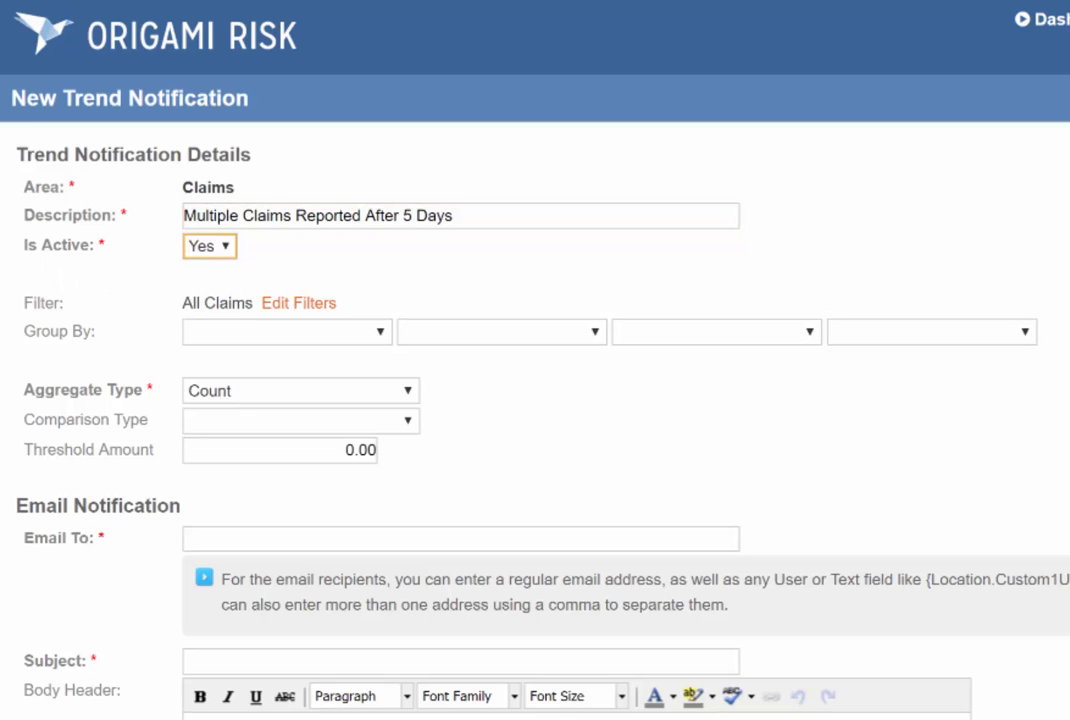
Add a filter condition to the notification where Coverage is equal to Workers Compensation.
click(298, 303)
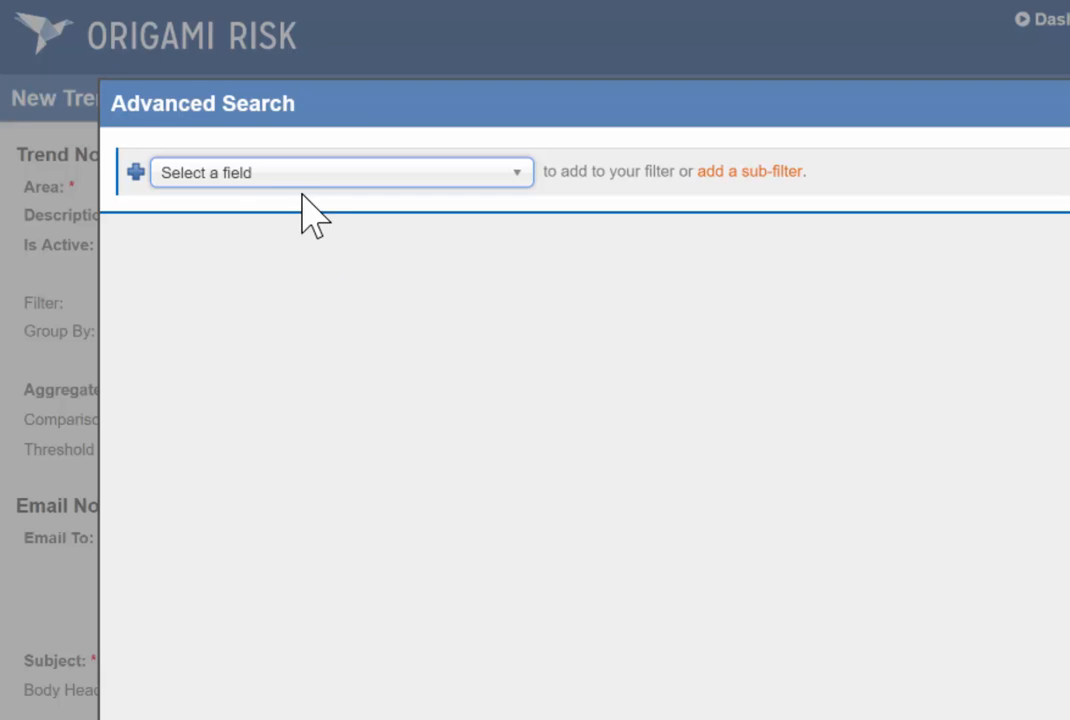
click(340, 172)
text(cover)
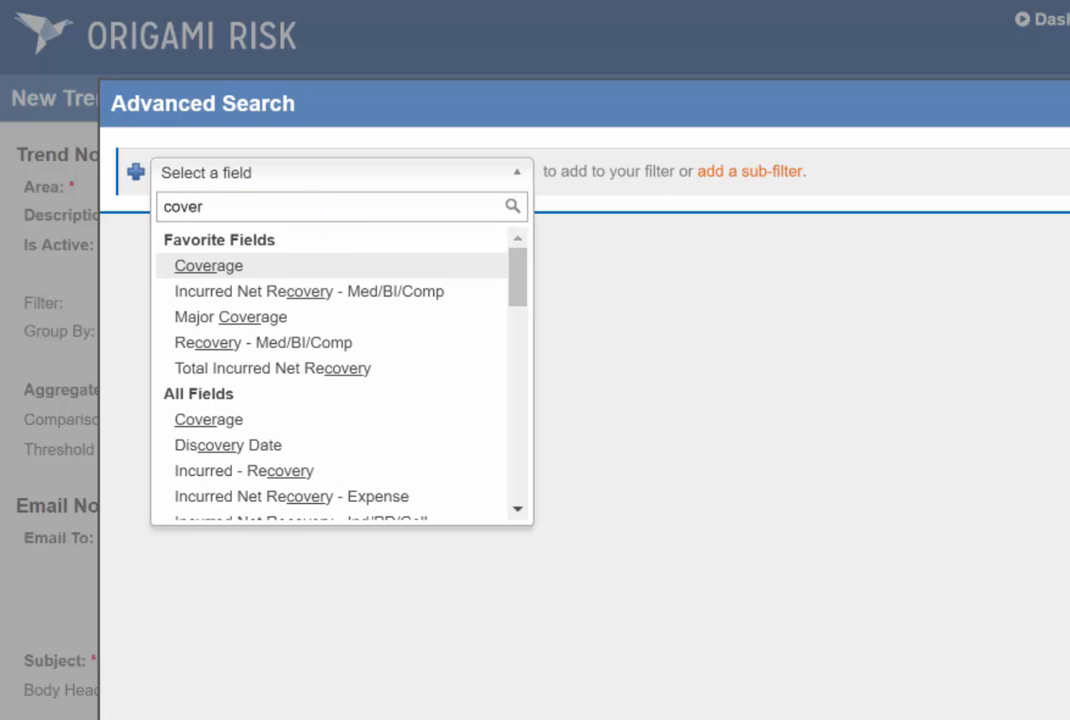
click(222, 265)
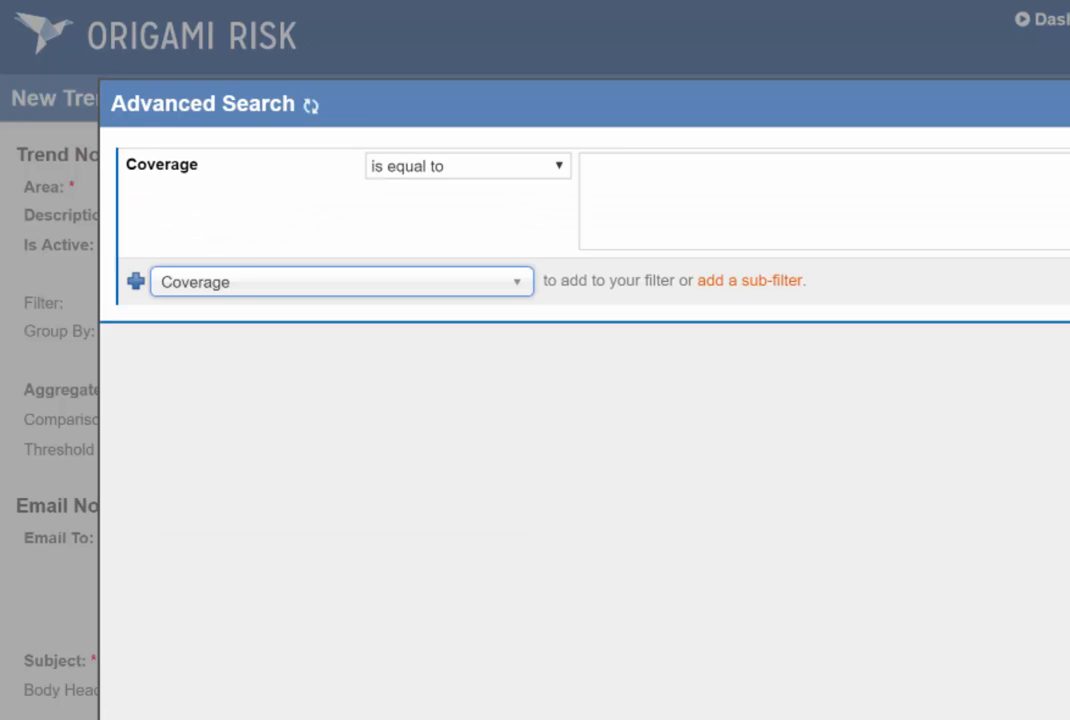
scroll(775, 235, down, 5)
click(770, 244)
Add a filter condition where Report Date is on or after -180.
click(380, 289)
text(repor)
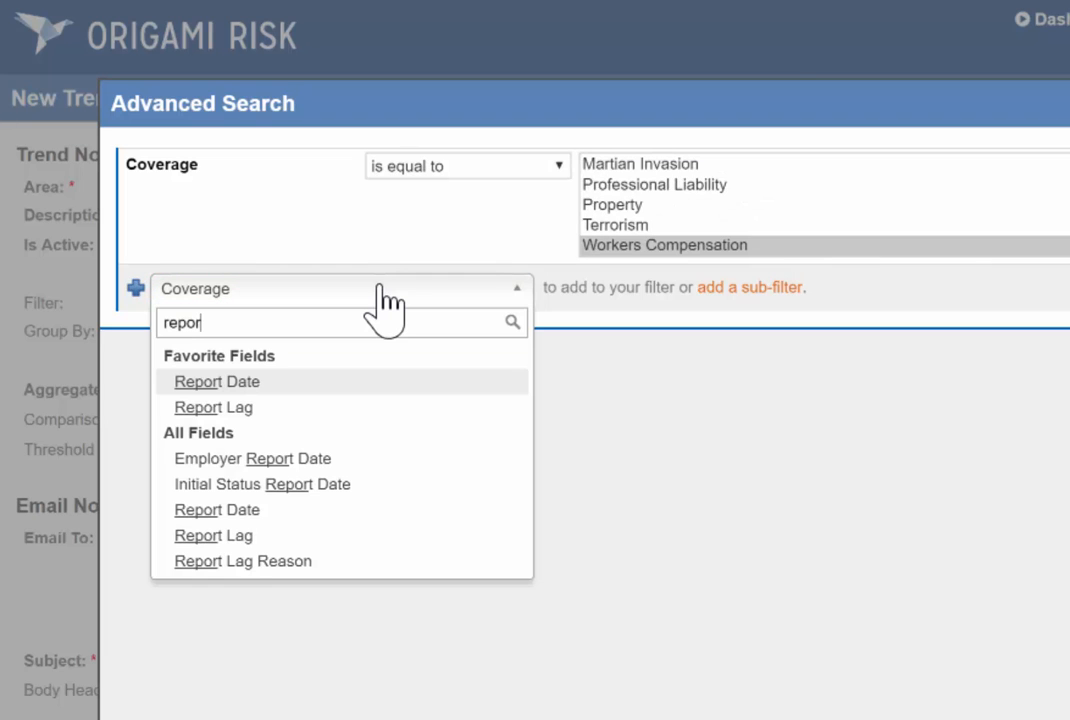
key(Return)
click(379, 287)
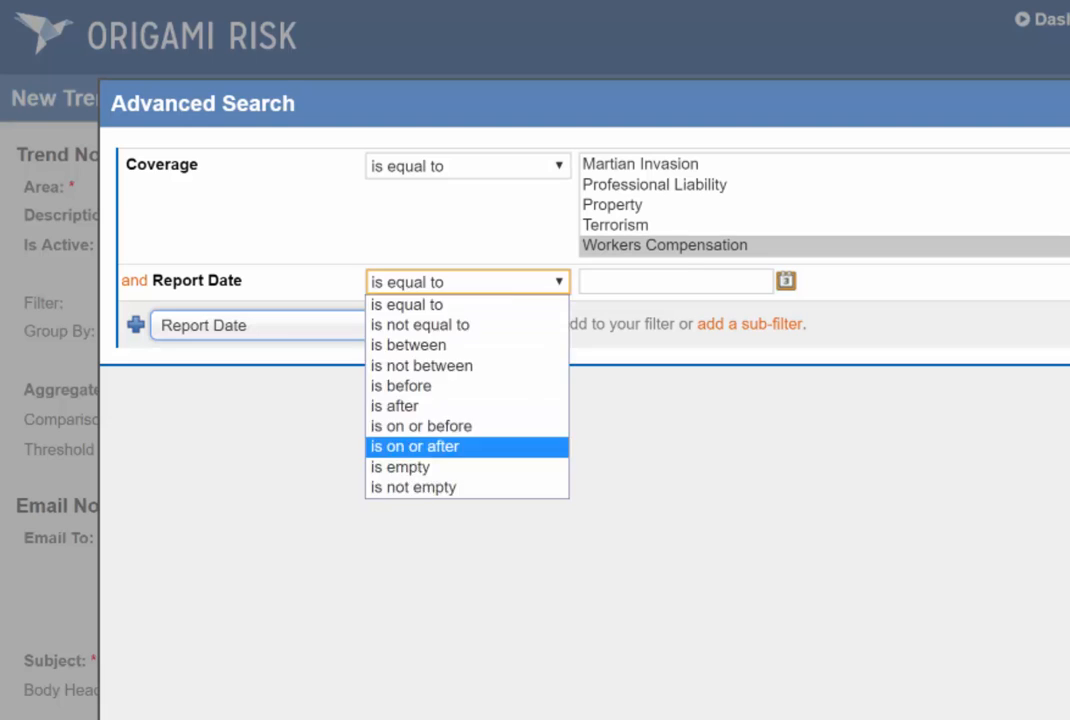
click(430, 444)
click(670, 281)
text(-180)
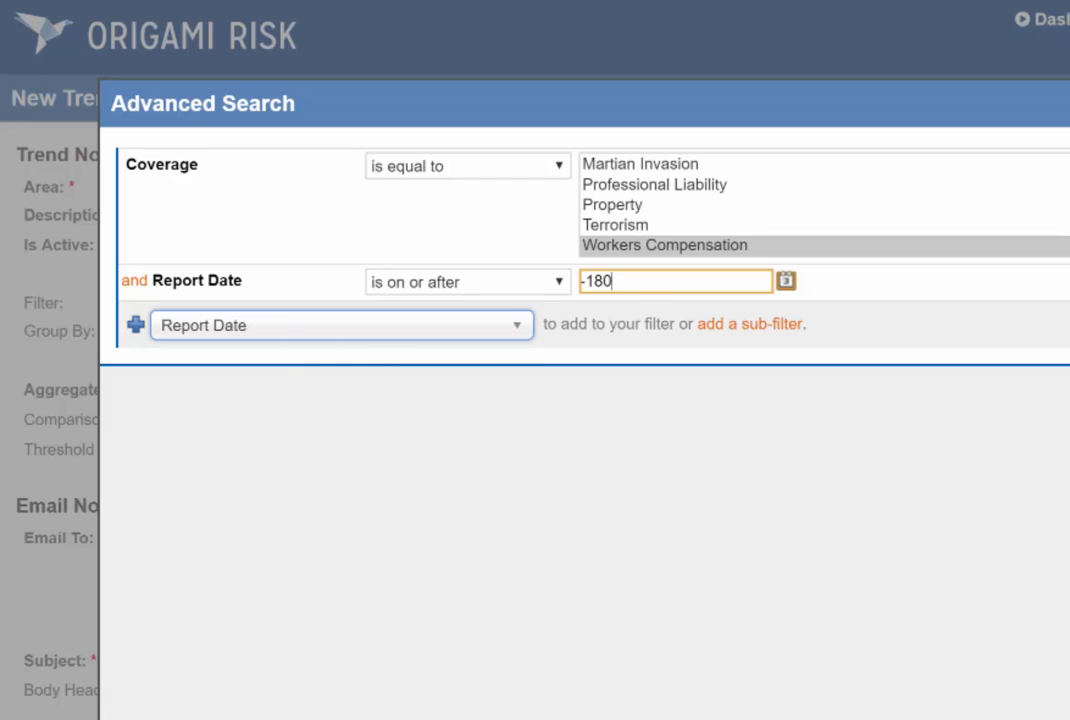
Add a filter condition where Report Lag is greater than or equal to 5 and apply the filters.
click(250, 325)
text(report)
key(Down)
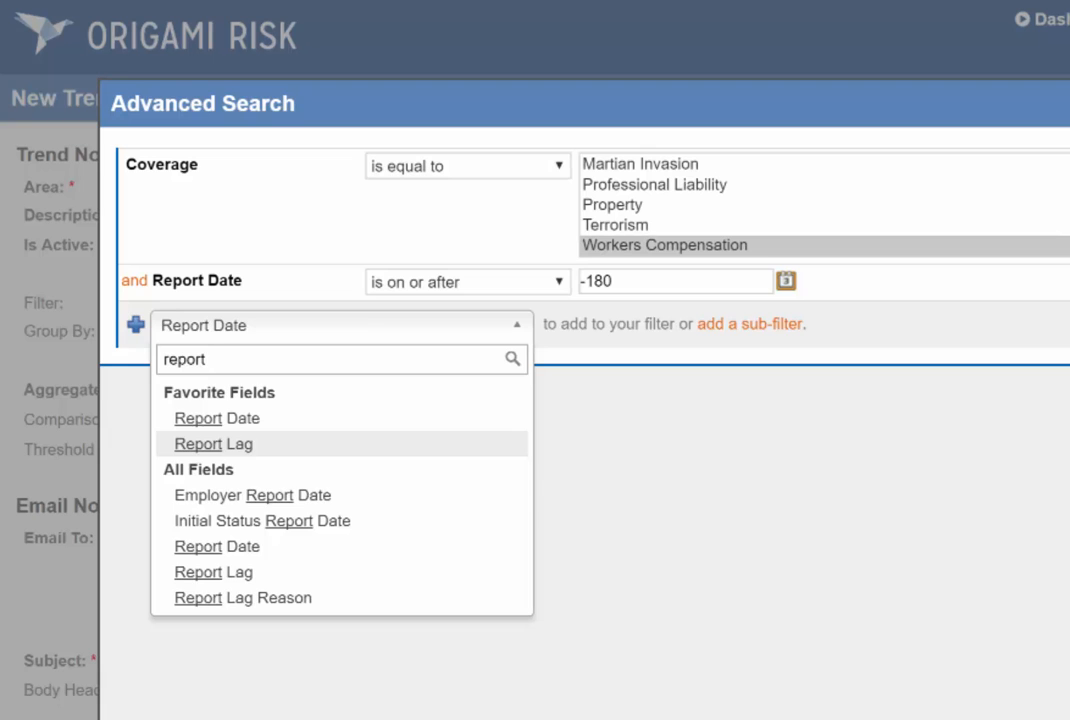
key(Return)
click(389, 318)
click(440, 404)
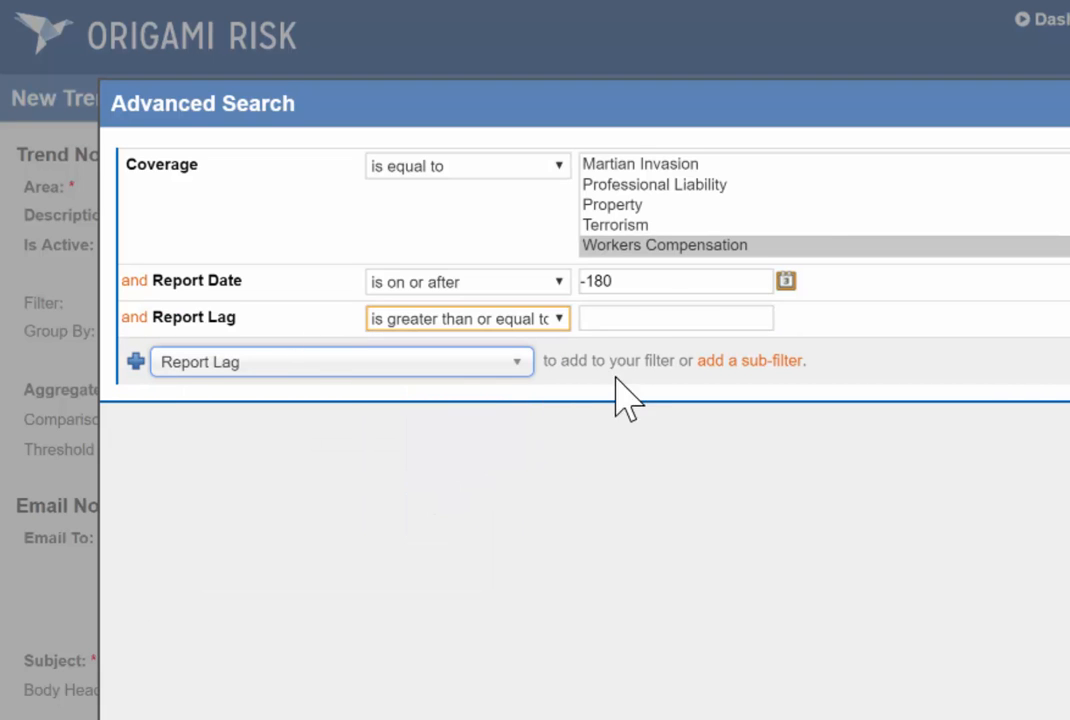
click(654, 316)
text(5)
click(1028, 62)
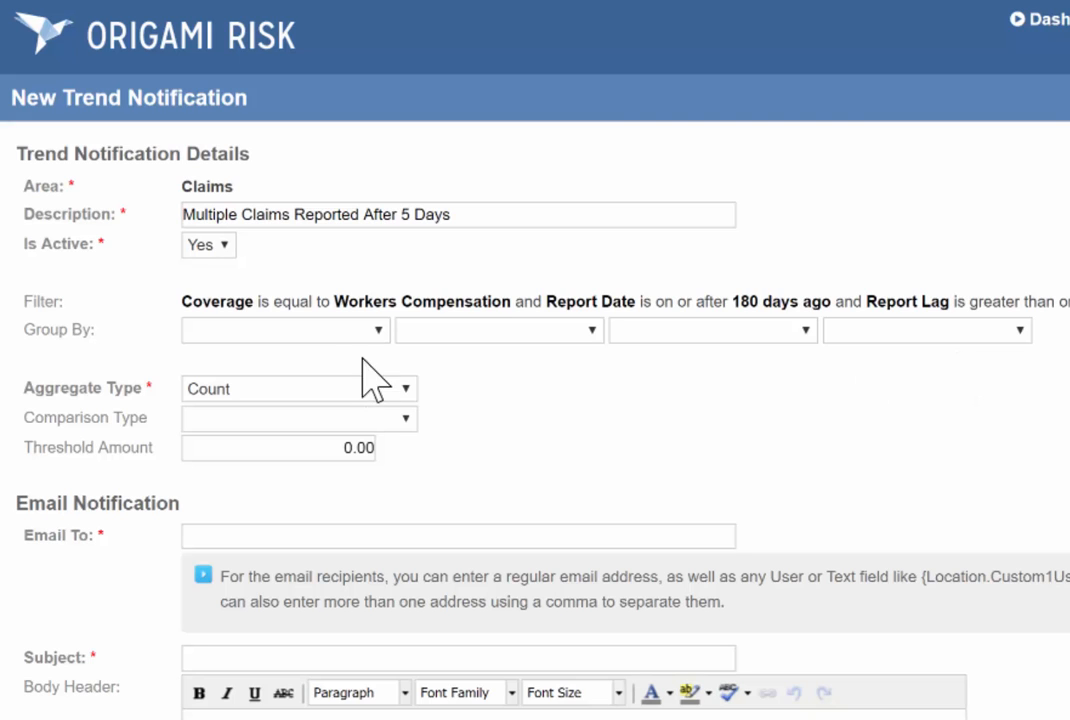
Group the notification's claims by Location in the first grouping level.
click(350, 330)
scroll(322, 573, down, 8)
click(217, 712)
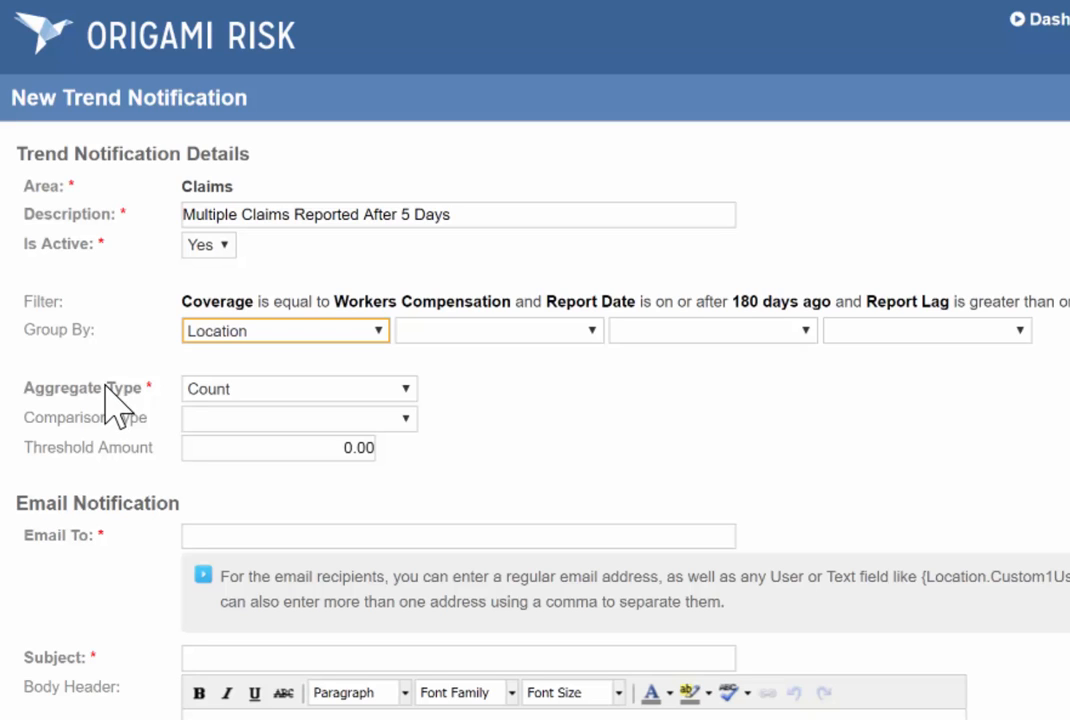
Keep the aggregate type as Count and set the comparison to Greater Than or Equal To with a threshold amount of 2.
click(241, 388)
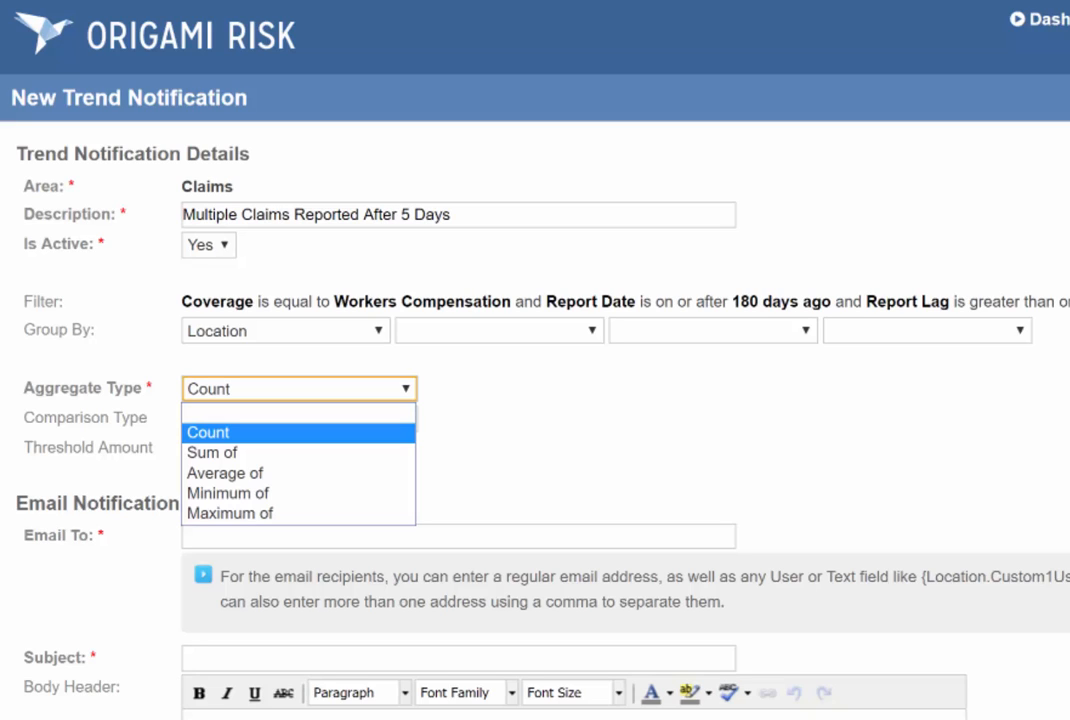
key(Return)
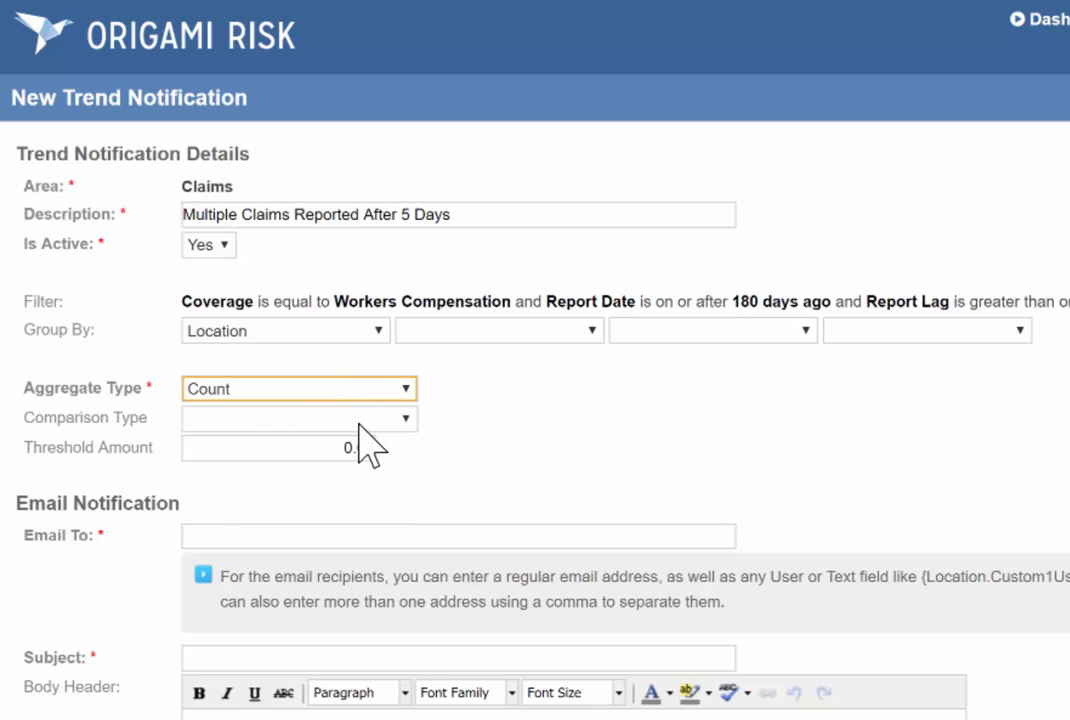
key(Tab)
key(alt+Down)
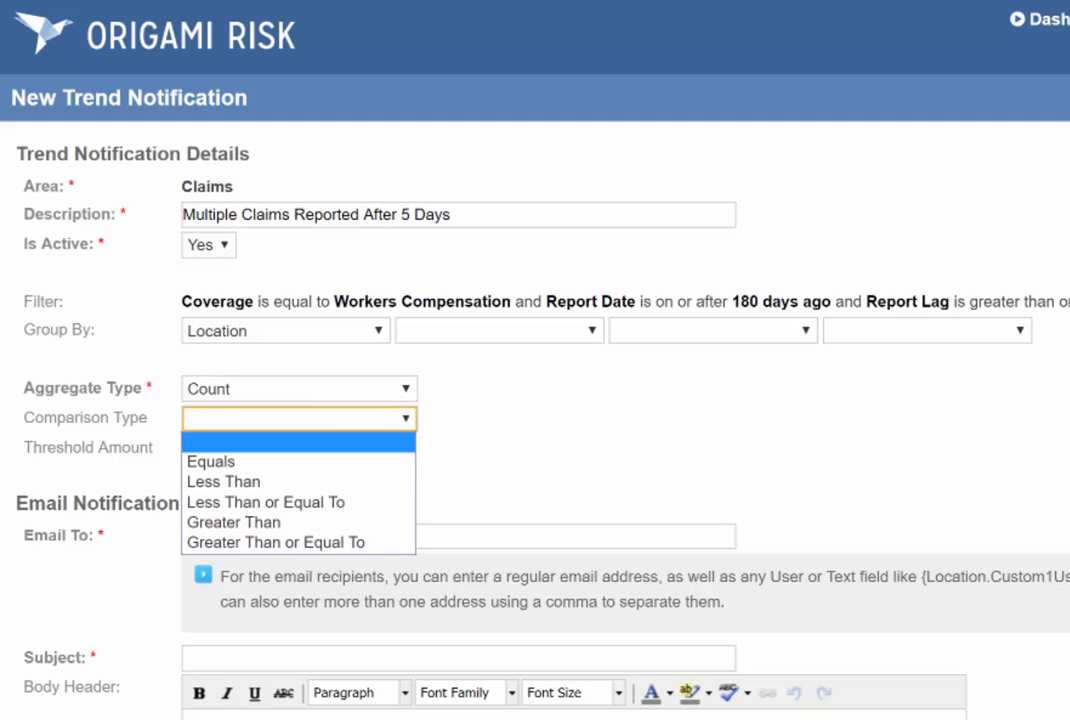
click(325, 543)
click(342, 452)
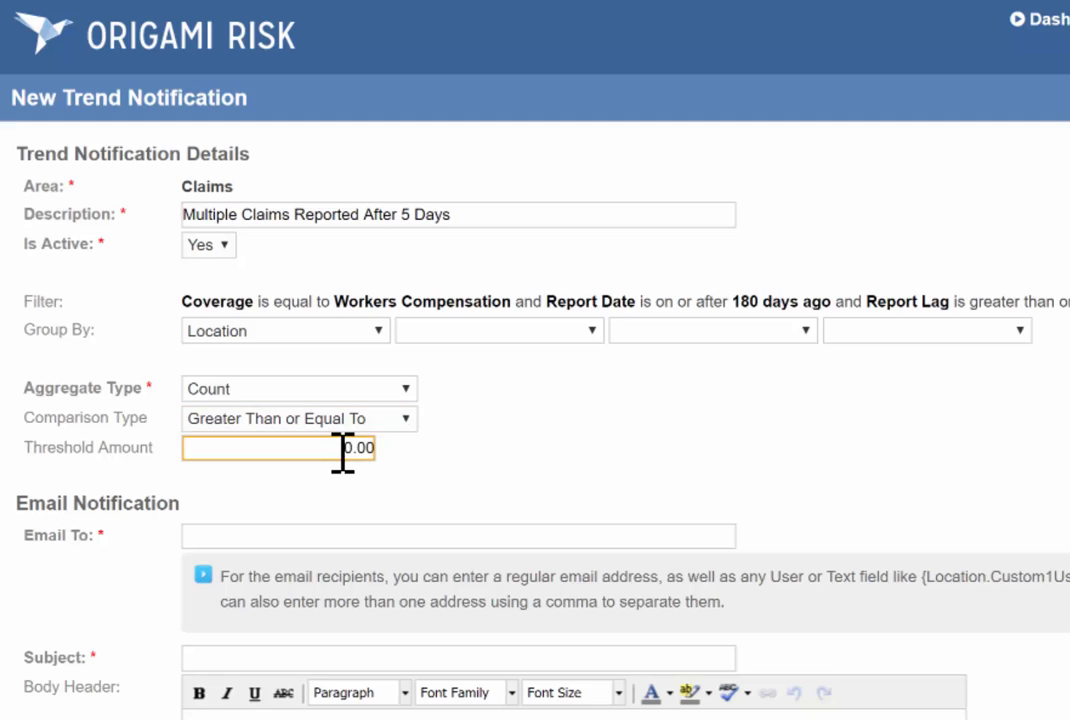
text(2)
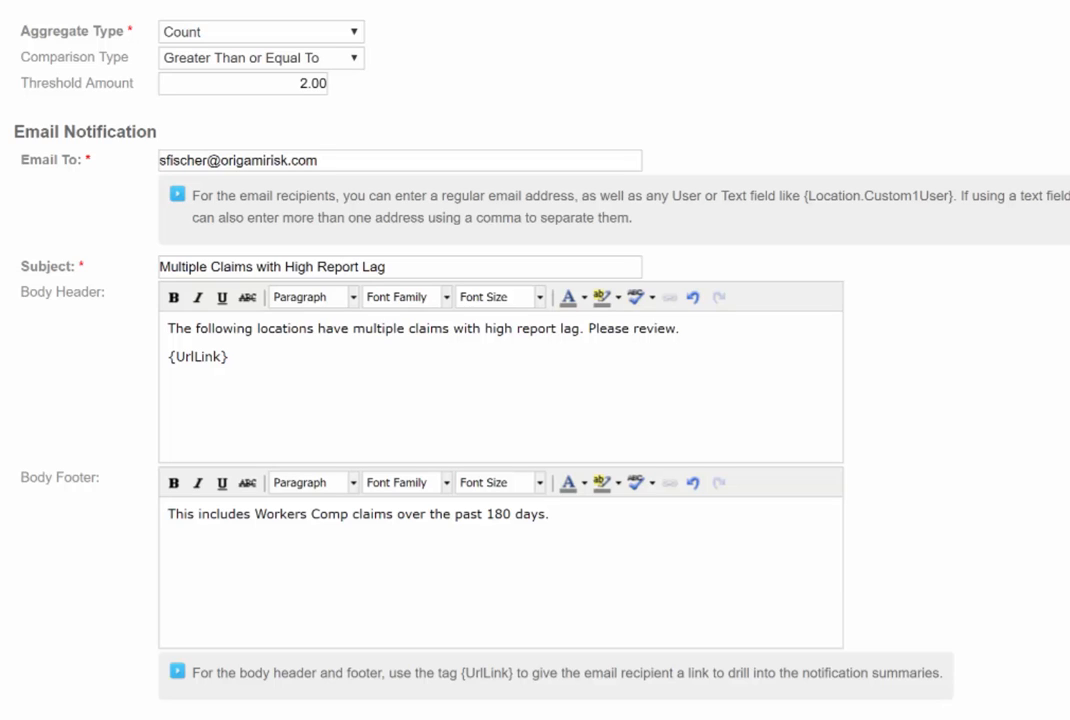
Check the {UrlLink} tag in the email's body header and the footer text, and save the trend notification.
drag(230, 357, 162, 358)
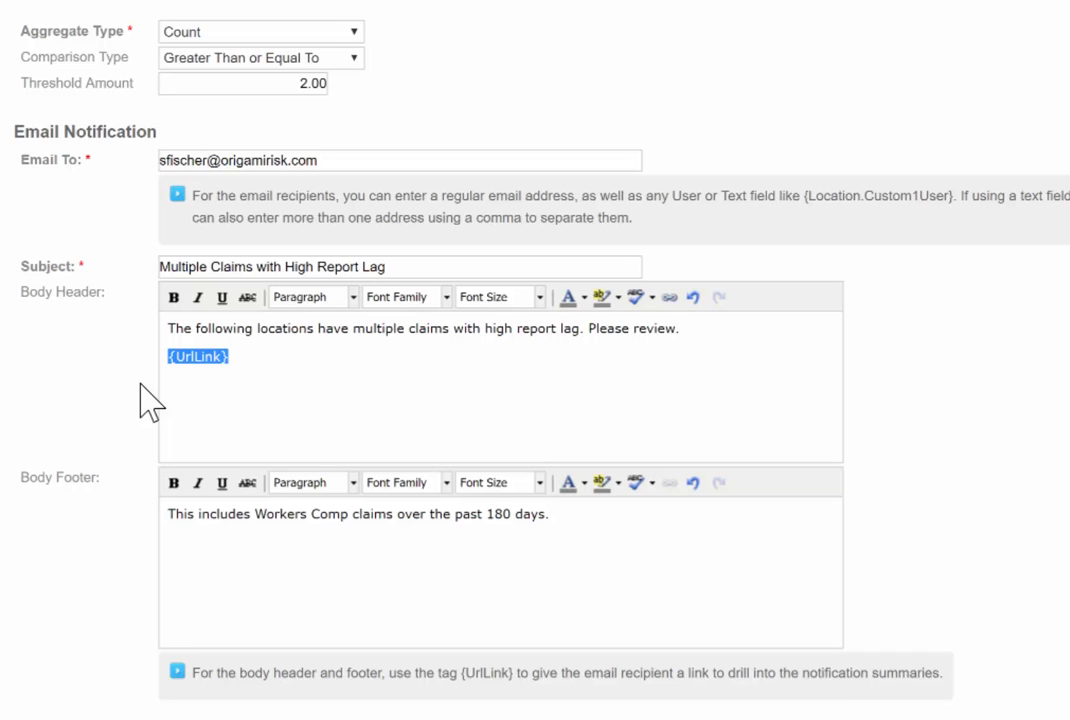
click(215, 512)
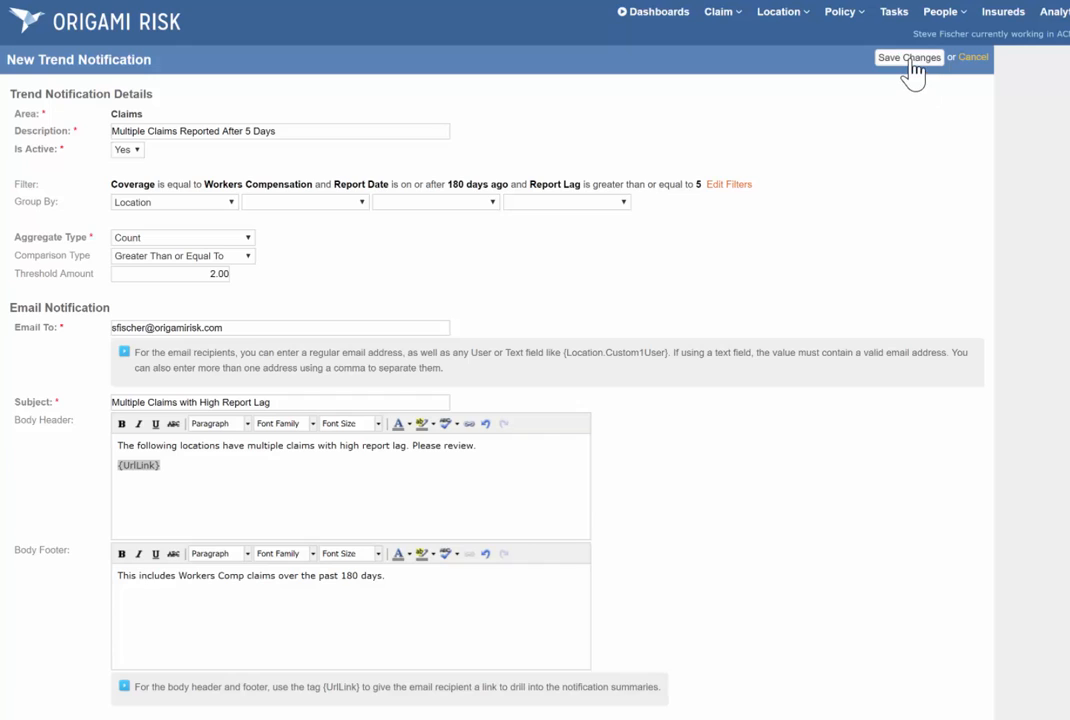
click(973, 10)
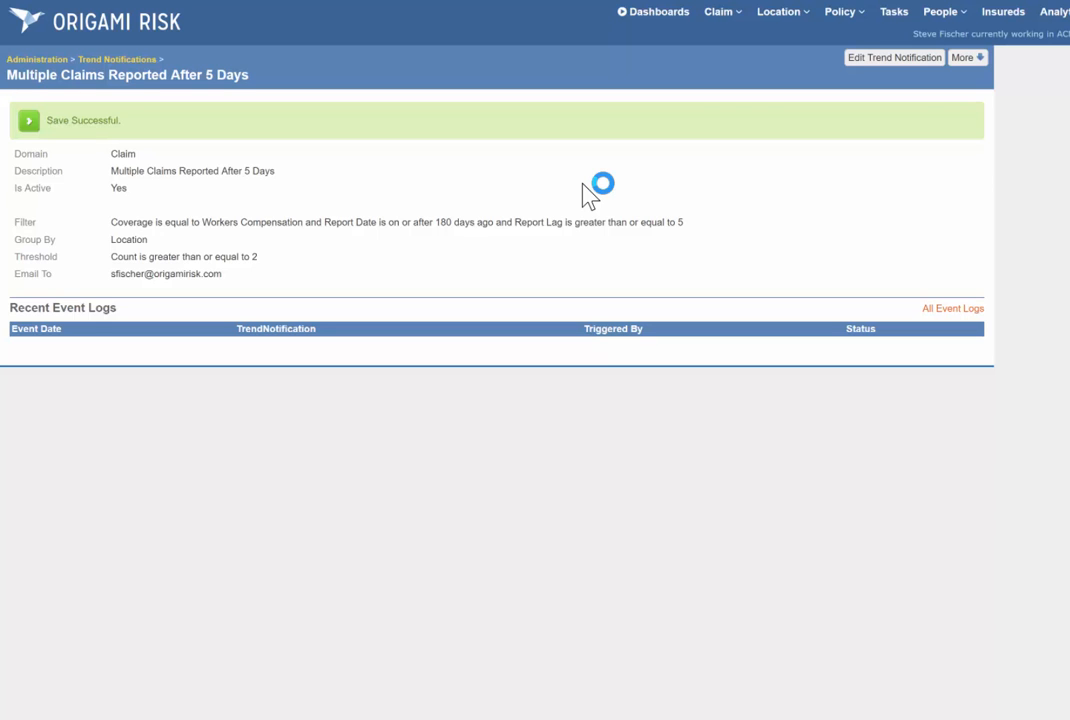
Run the saved trend notification immediately and open the report link in the notification email.
click(977, 57)
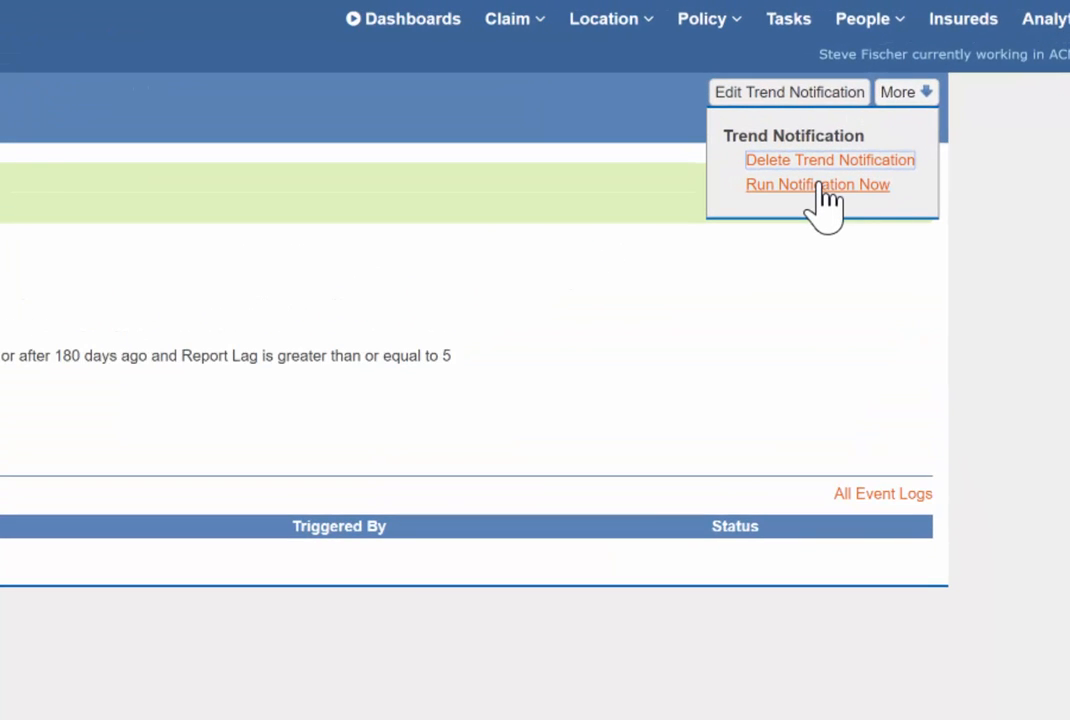
click(818, 185)
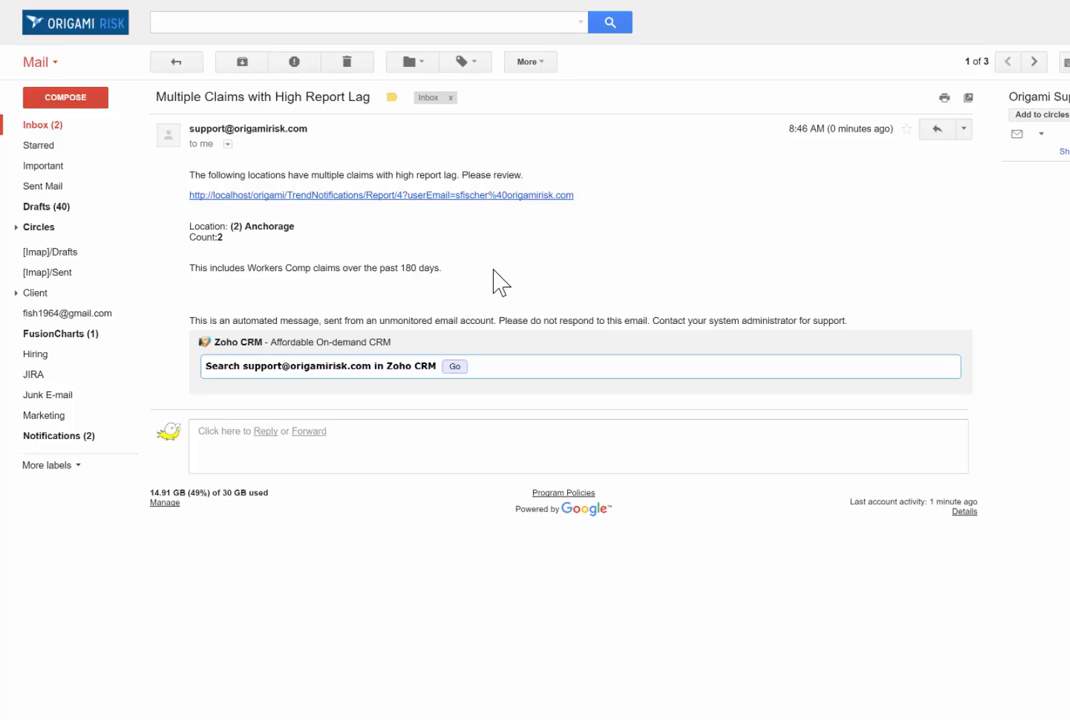
click(284, 204)
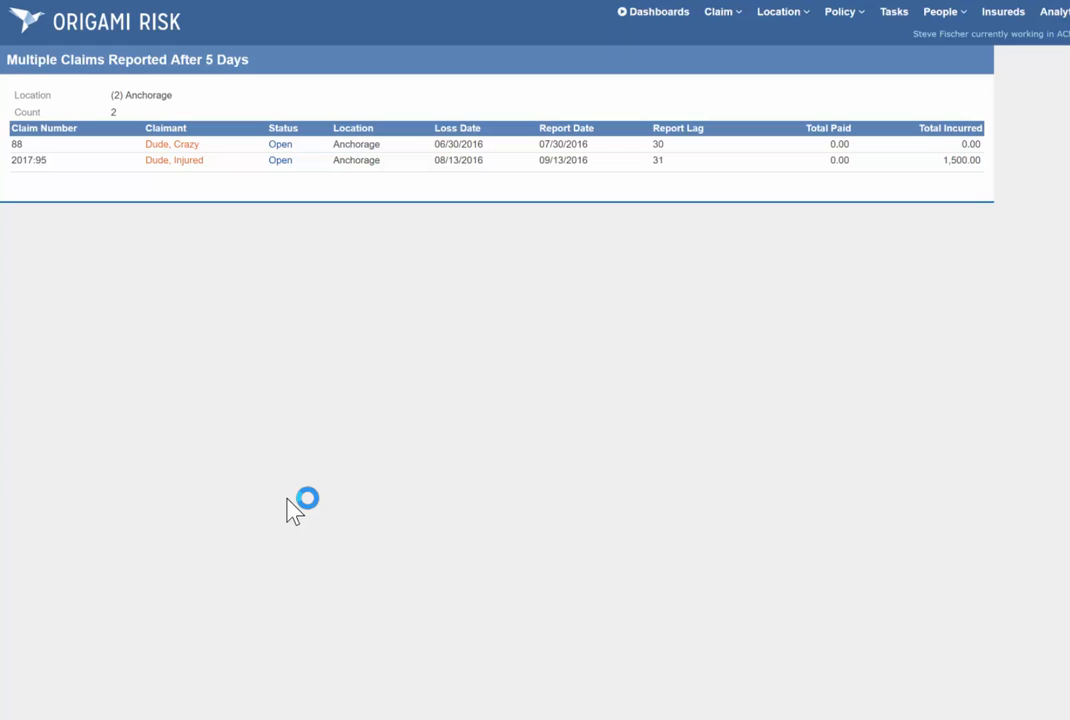